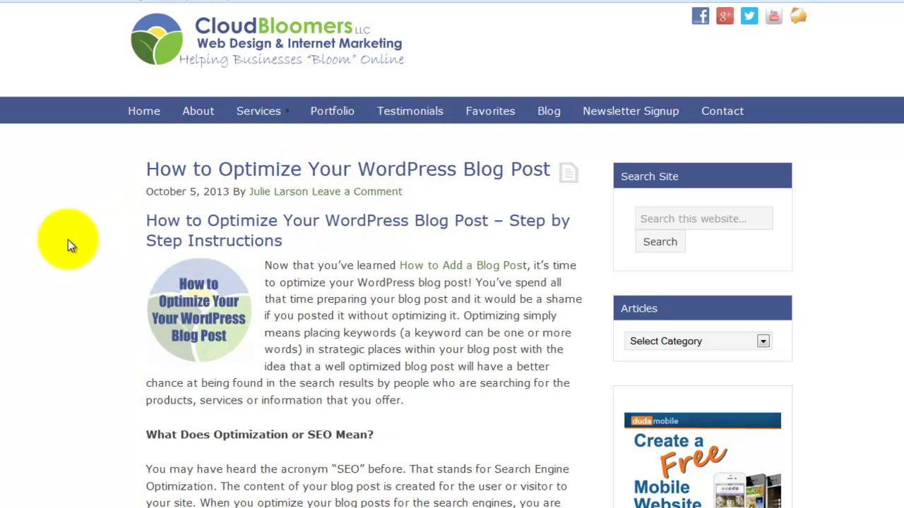
# Step: Scroll past the embedded video to the 'Sharing is caring!' buttons and 'You may also like' thumbnails
pyautogui.scroll(-2, 68, 240)
pyautogui.scroll(-3, 68, 240)
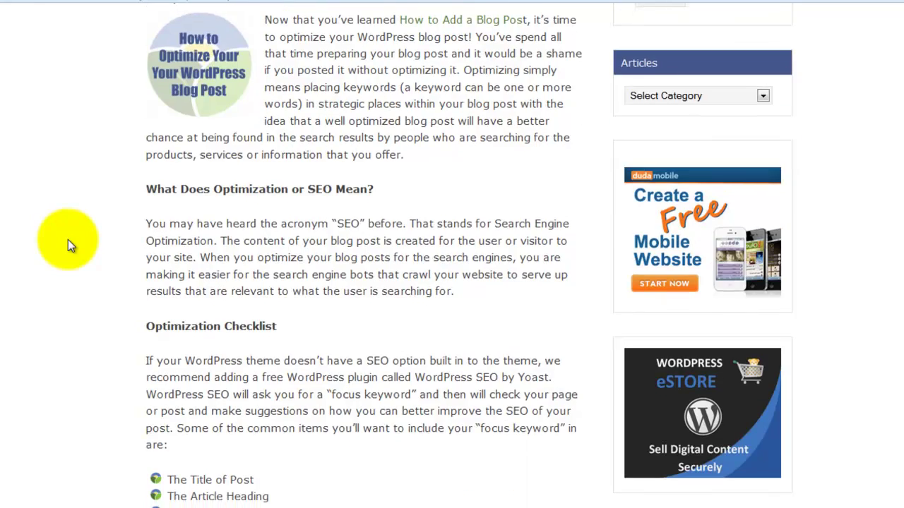
pyautogui.scroll(-4, 67, 240)
pyautogui.scroll(-4, 68, 241)
pyautogui.scroll(-7, 67, 240)
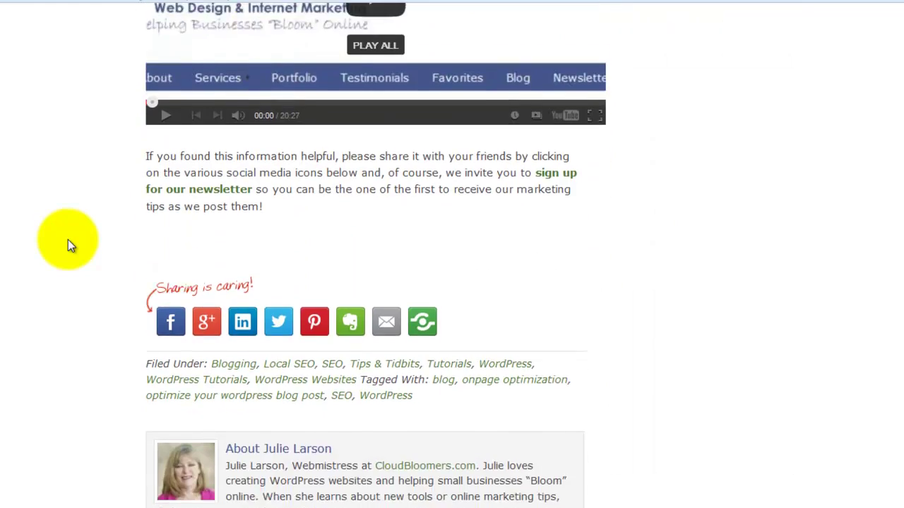
pyautogui.scroll(-1, 68, 239)
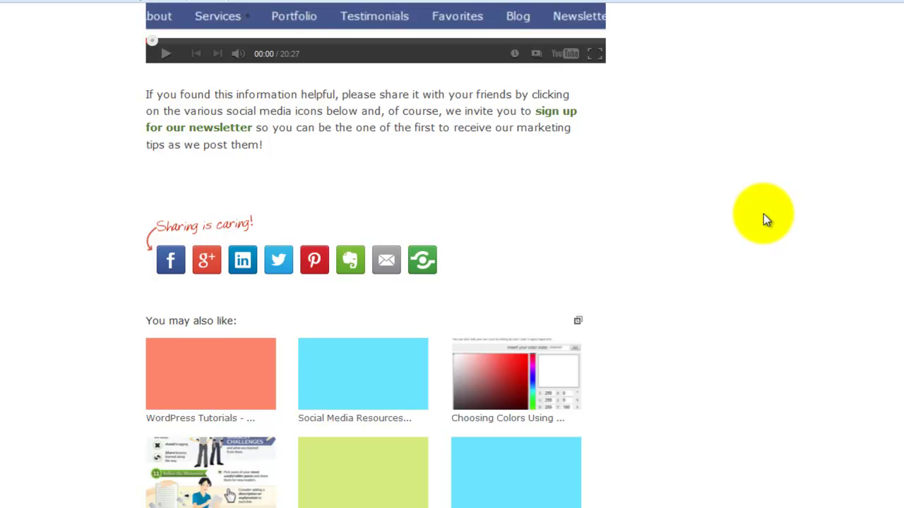
pyautogui.scroll(1, 764, 215)
pyautogui.scroll(4, 764, 215)
pyautogui.scroll(2, 764, 216)
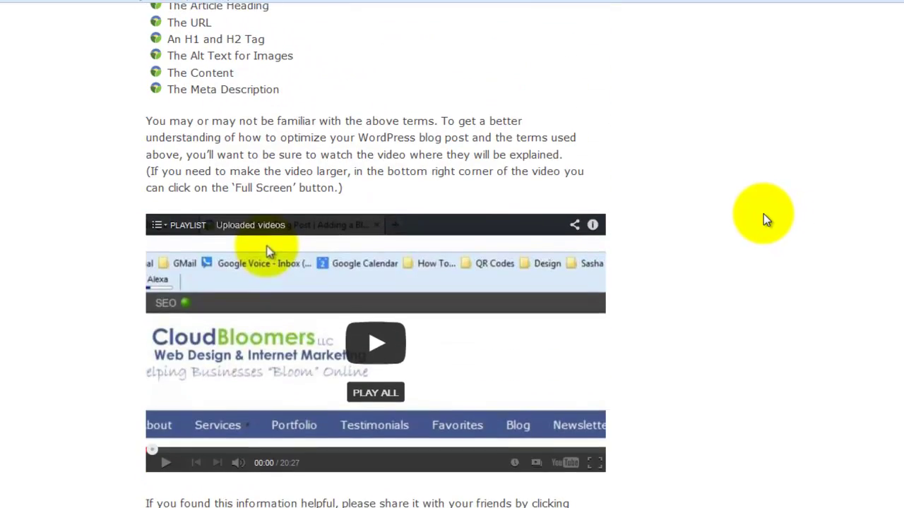
pyautogui.scroll(4, 764, 215)
pyautogui.scroll(-5, 853, 230)
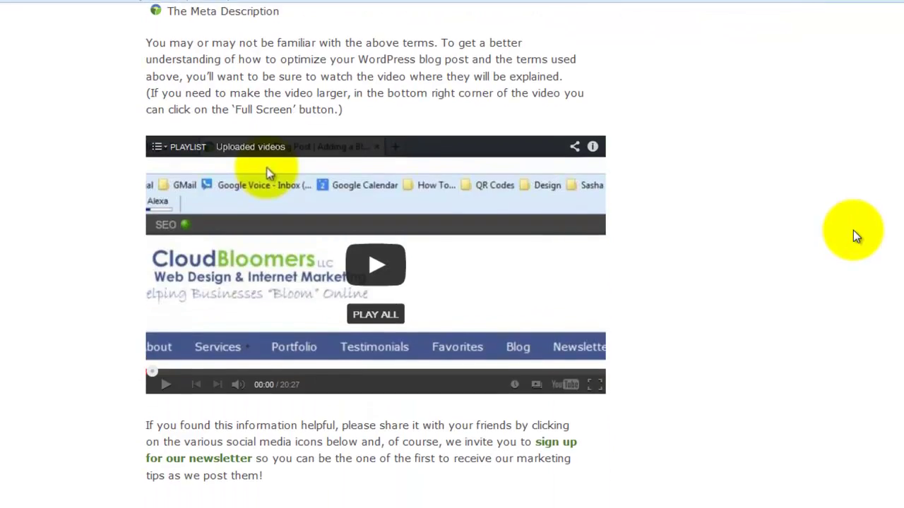
pyautogui.scroll(-3, 853, 230)
pyautogui.scroll(-1, 853, 230)
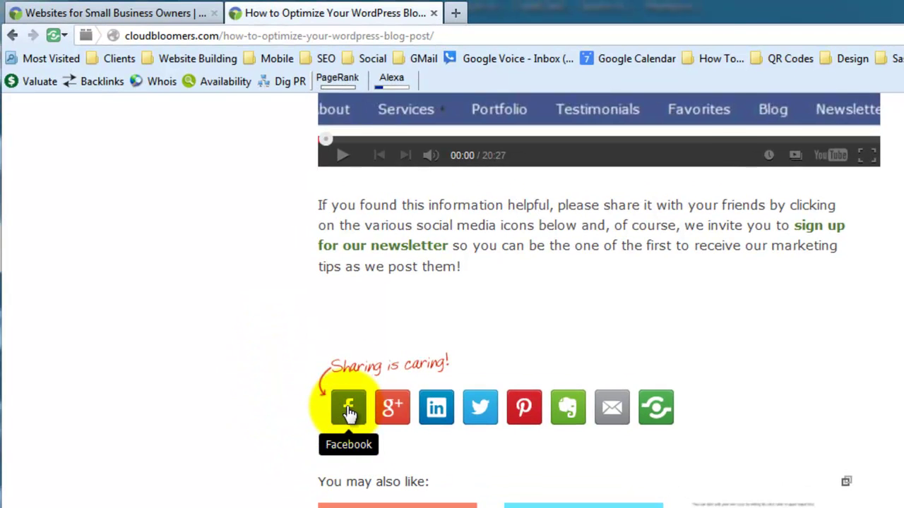
# Step: Open the post's Facebook share window and set it to share on a page you manage
pyautogui.click(350, 411)
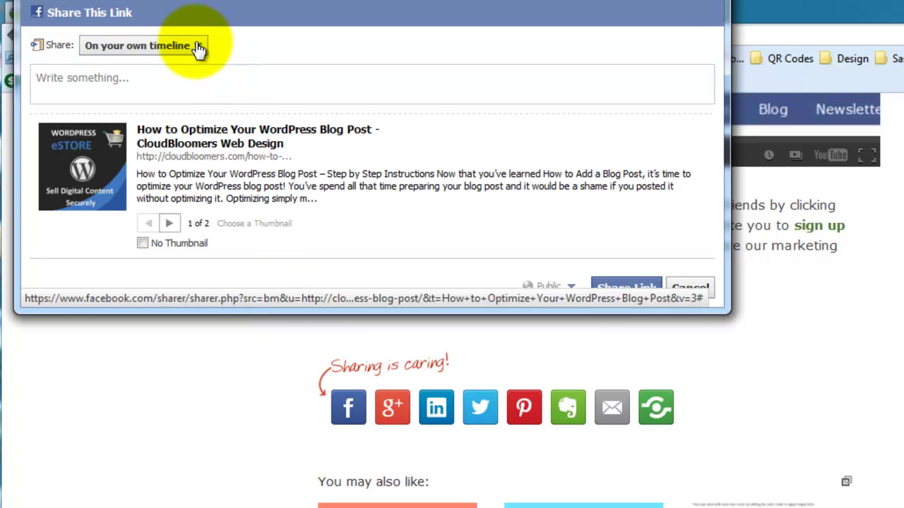
pyautogui.click(198, 48)
pyautogui.click(141, 120)
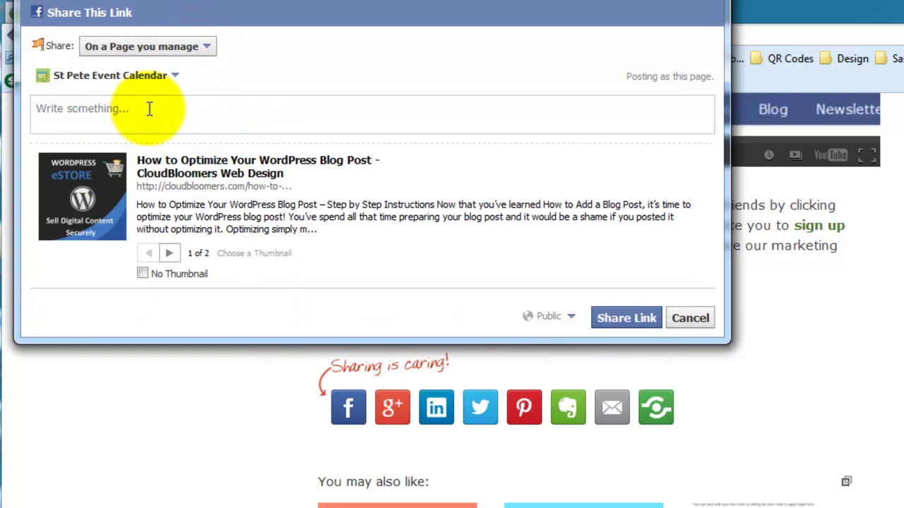
pyautogui.click(152, 75)
# Step: Choose the Cloudbloomers.com - Web Design & Internet Marketing page, remove a stray letter, and share the link
pyautogui.scroll(-1, 192, 151)
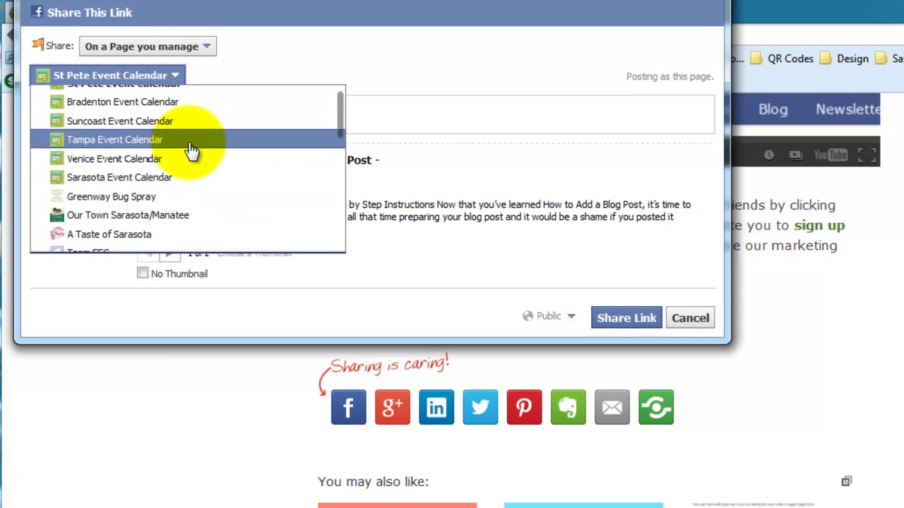
pyautogui.scroll(-2, 192, 151)
pyautogui.scroll(-1, 192, 151)
pyautogui.scroll(-2, 193, 151)
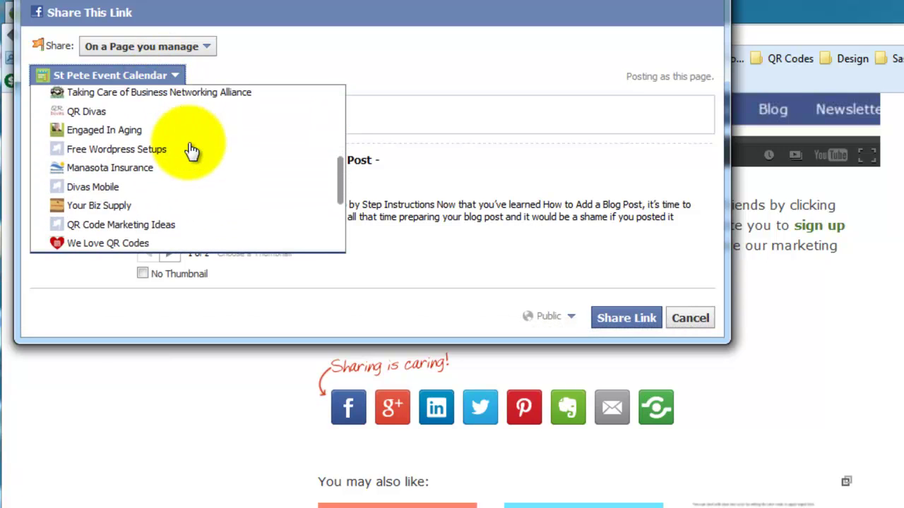
pyautogui.scroll(-1, 191, 150)
pyautogui.scroll(-2, 191, 150)
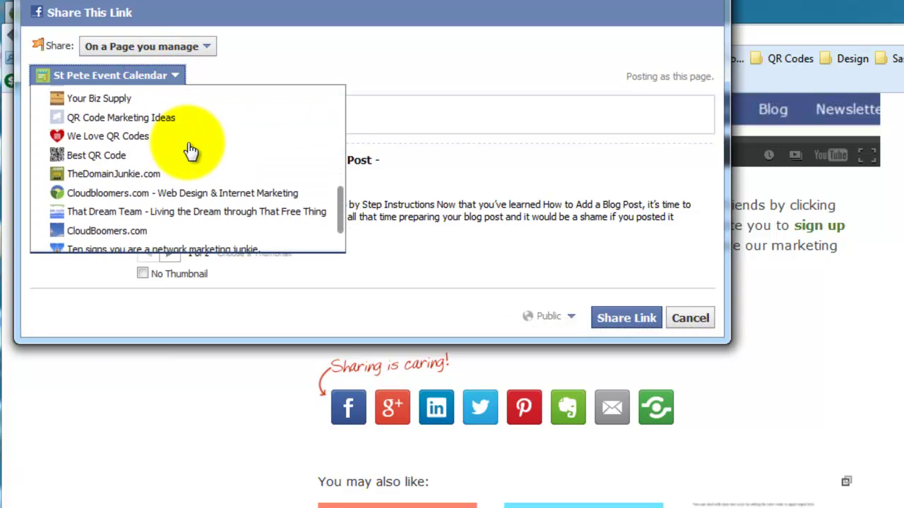
pyautogui.click(123, 190)
pyautogui.click(160, 108)
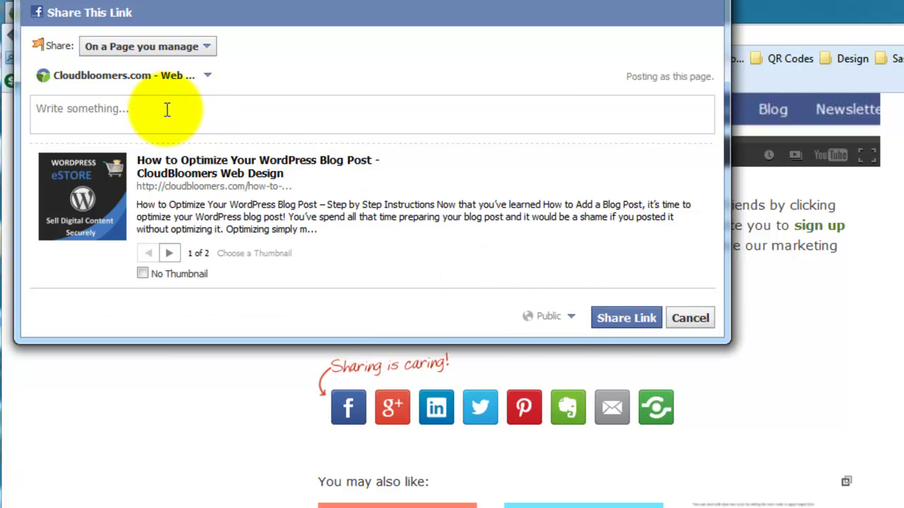
pyautogui.write('t')
pyautogui.press('BackSpace')
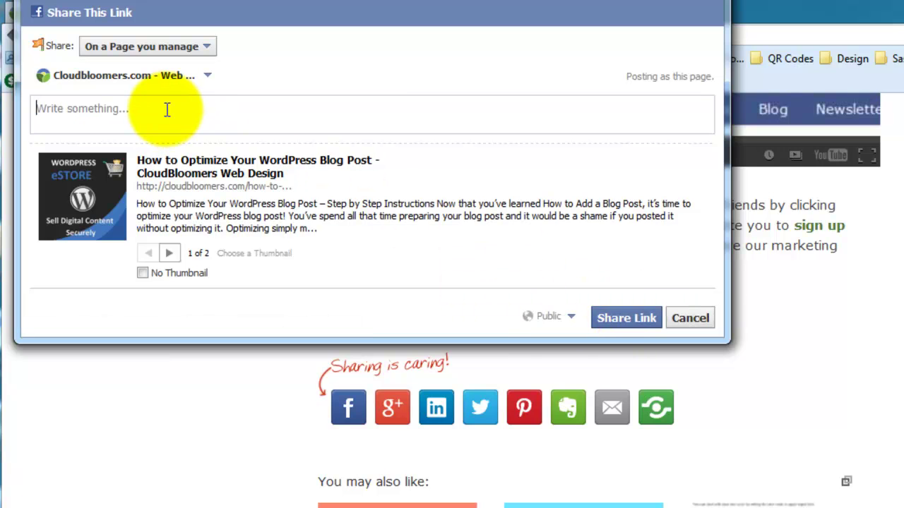
pyautogui.click(627, 322)
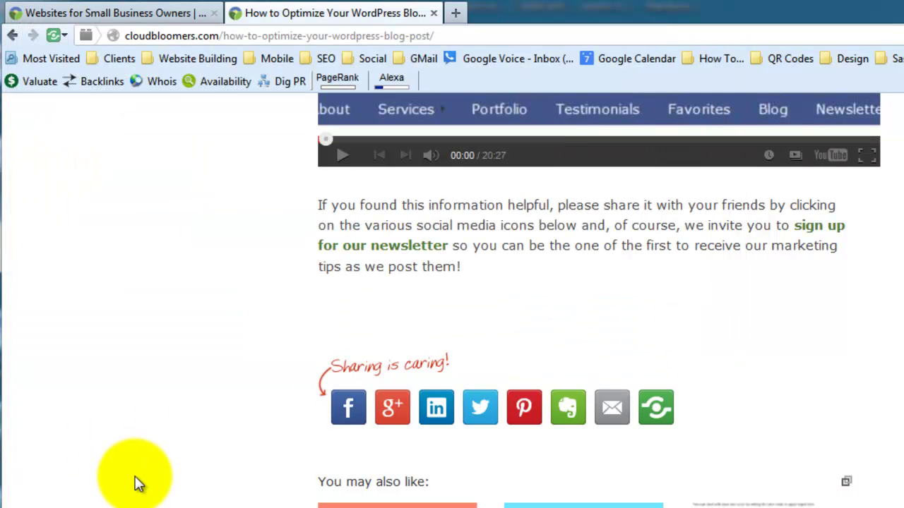
# Step: Share the post on Google+ to the Public audience with no comment
pyautogui.click(391, 409)
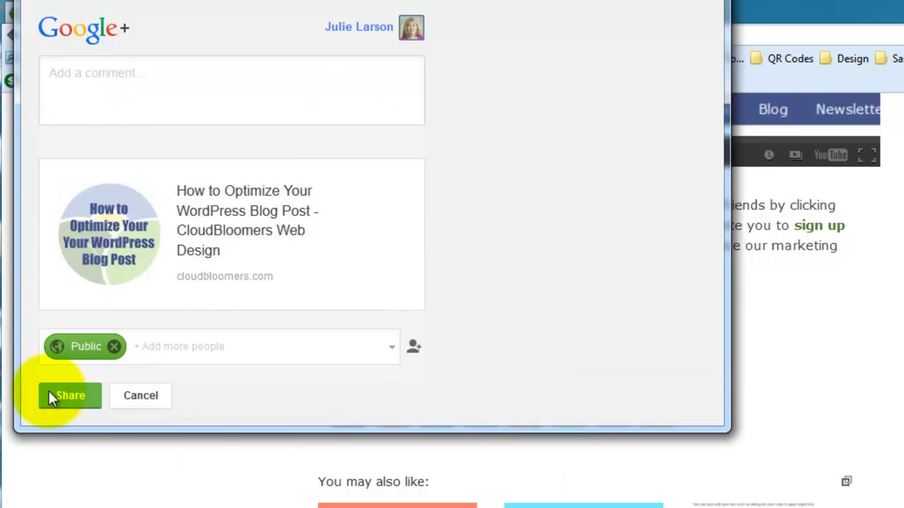
pyautogui.click(71, 396)
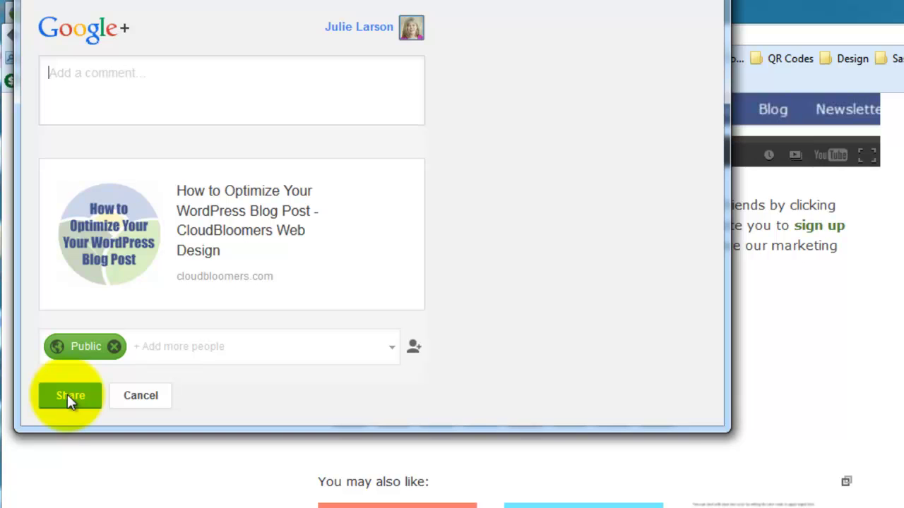
pyautogui.click(69, 395)
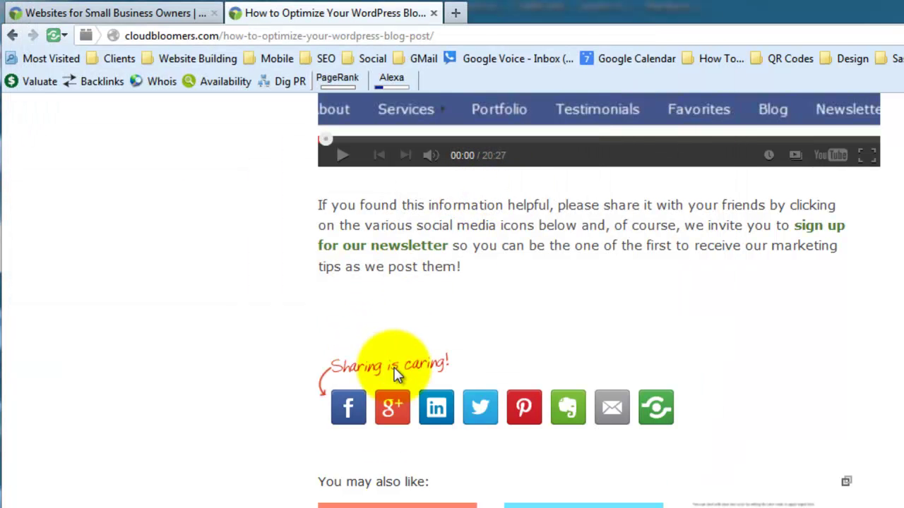
# Step: Post the article as a public LinkedIn update, also sent to Twitter, and close the confirmation
pyautogui.click(436, 408)
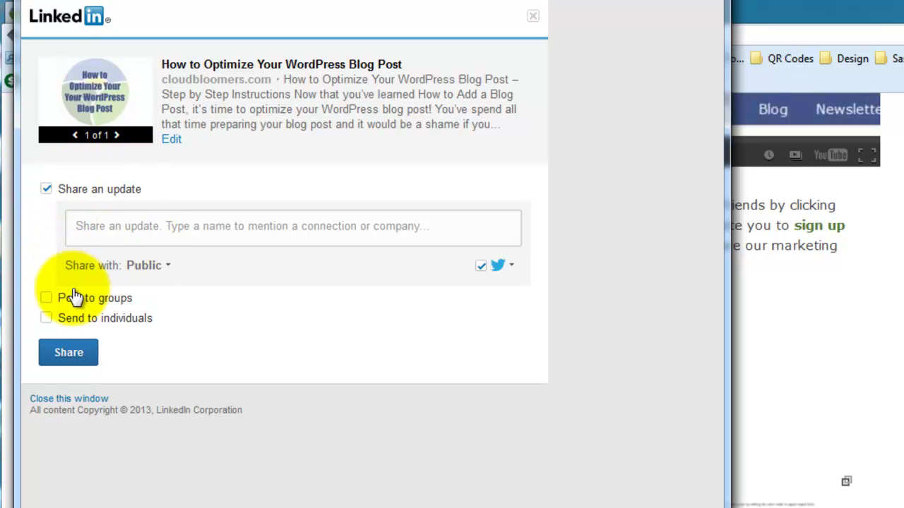
pyautogui.click(511, 267)
pyautogui.click(71, 354)
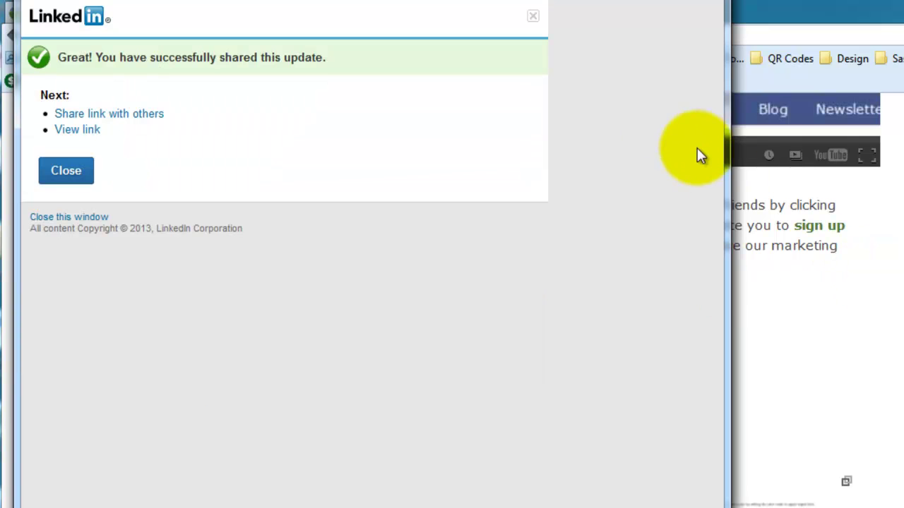
pyautogui.click(710, 5)
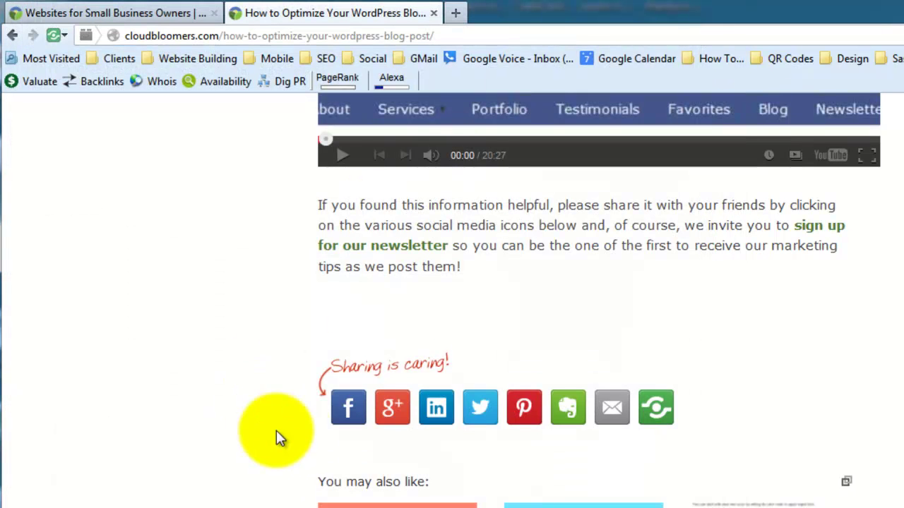
# Step: Start a Twitter share and dismiss it, then bring up Pinterest's image picker for the post
pyautogui.click(481, 408)
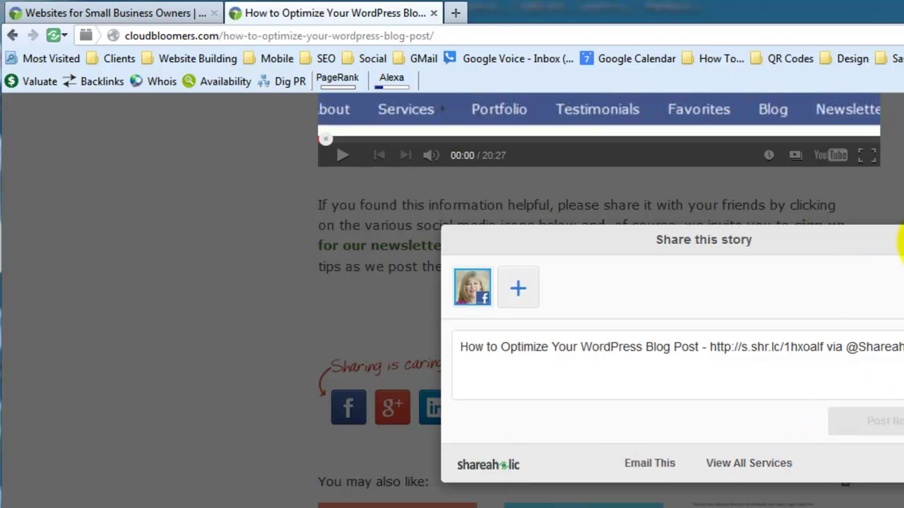
pyautogui.press('Escape')
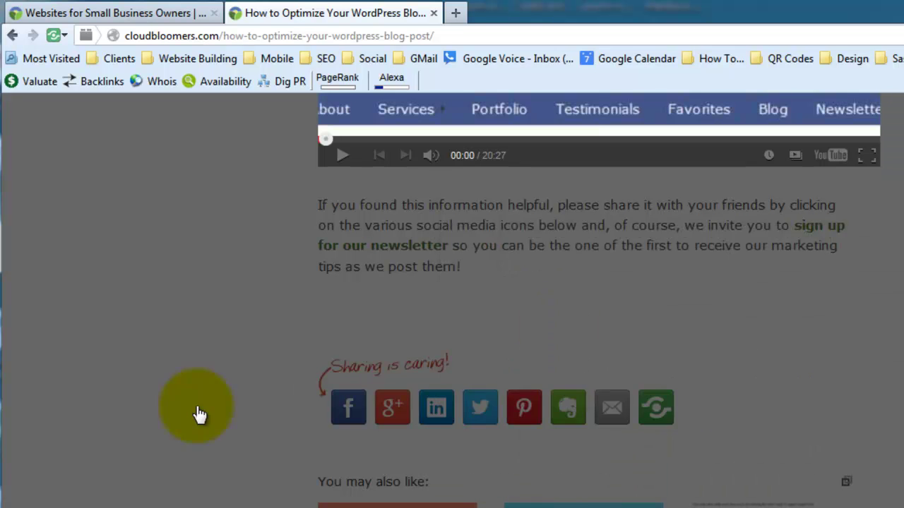
pyautogui.click(526, 408)
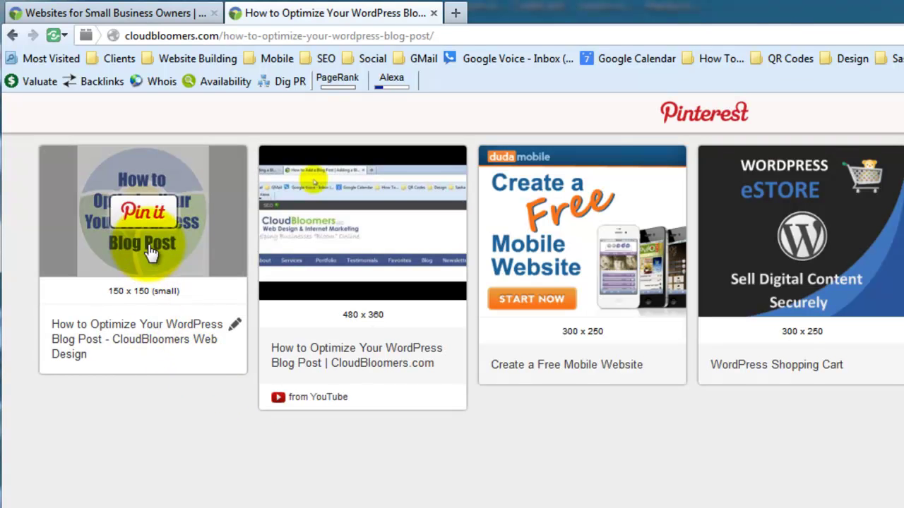
# Step: Pin the 'How to Optimize Your WordPress Blog Post' image to the CloudBloomers - Marketing Tips board
pyautogui.click(147, 223)
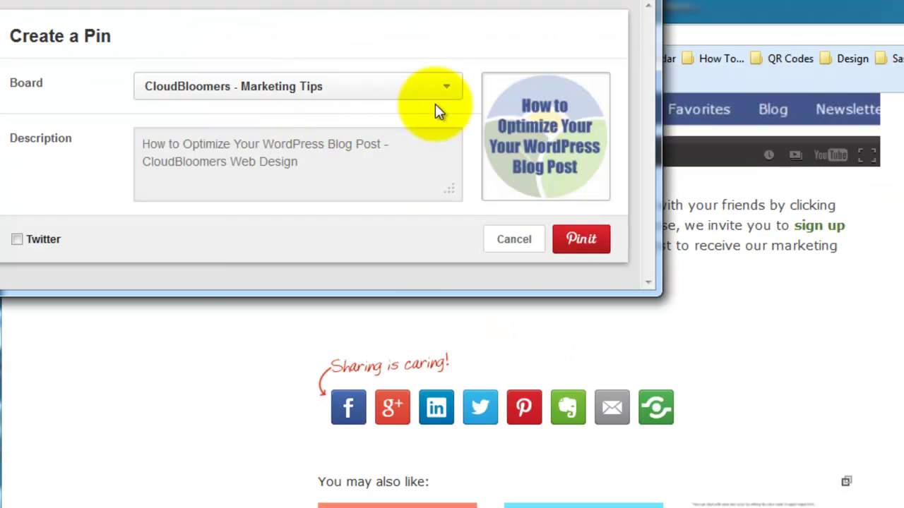
pyautogui.click(579, 244)
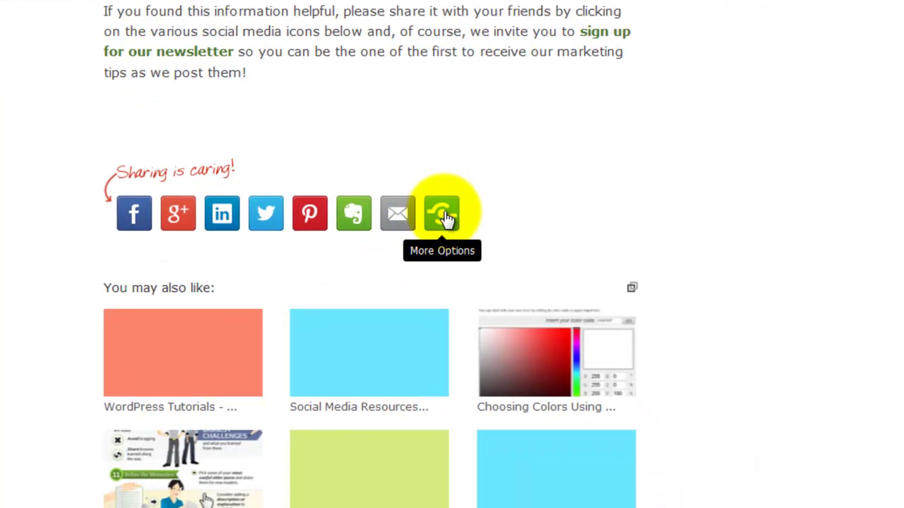
pyautogui.click(444, 212)
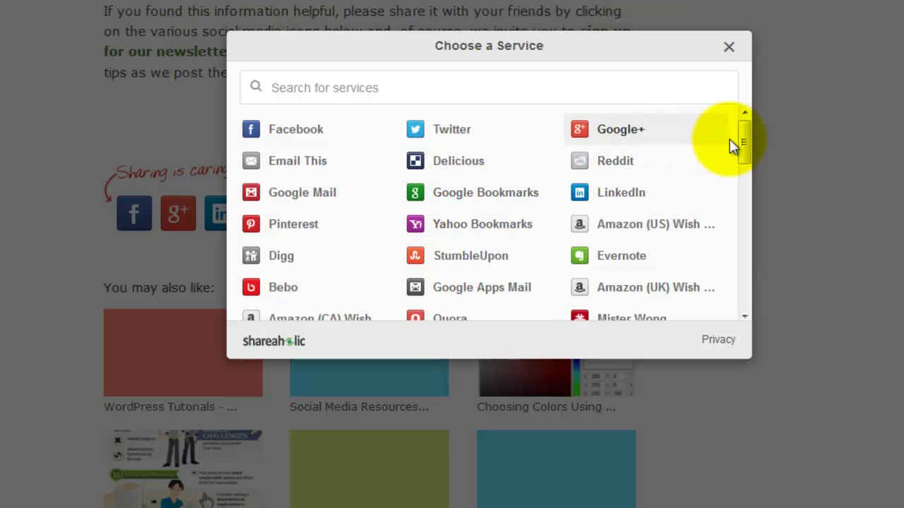
pyautogui.moveTo(738, 139)
pyautogui.mouseDown()
pyautogui.moveTo(732, 220)
pyautogui.moveTo(742, 281)
pyautogui.mouseUp()
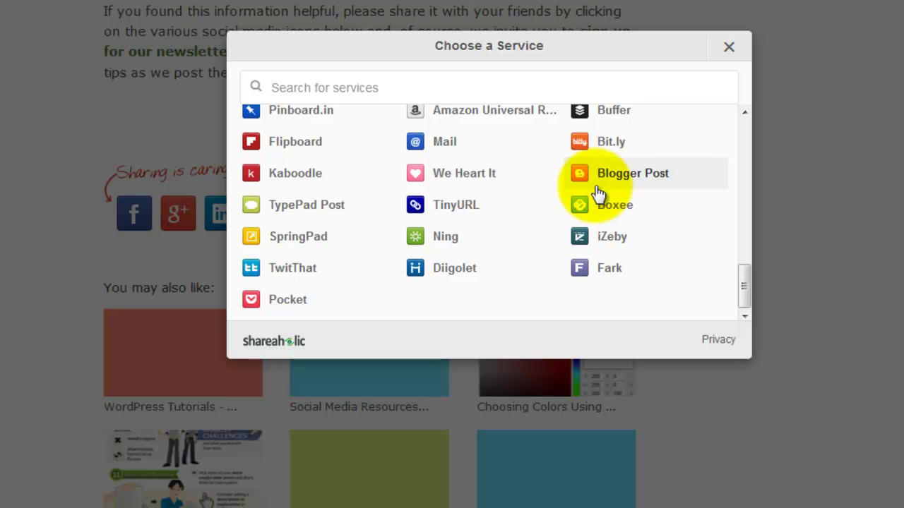
pyautogui.moveTo(739, 278); pyautogui.dragTo(707, 80)
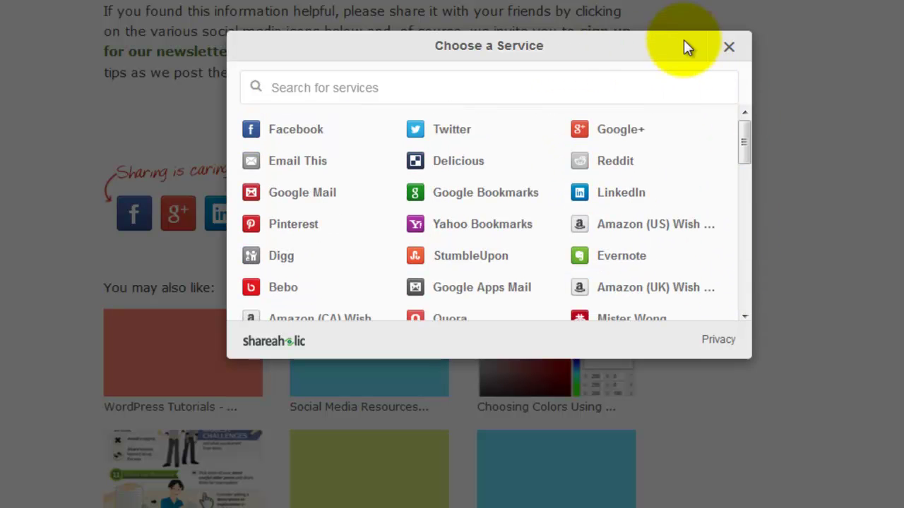
pyautogui.click(730, 49)
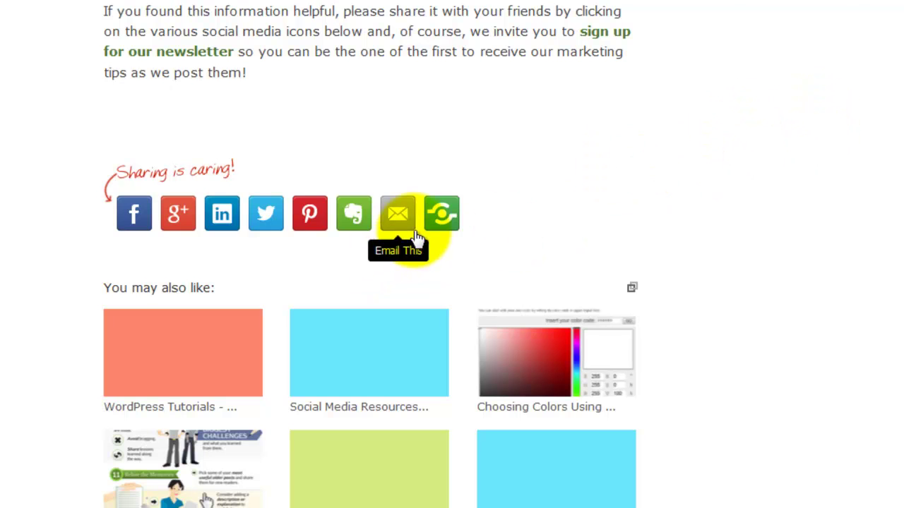
# Step: Look over the 'You may also like' suggestions, including WordPress Tutorials, then return to the post's top
pyautogui.scroll(-3, 810, 168)
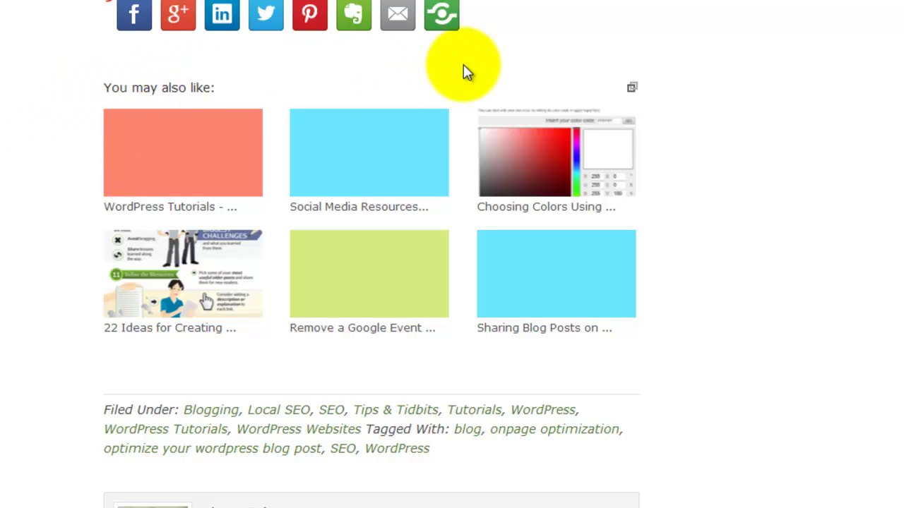
pyautogui.click(136, 173)
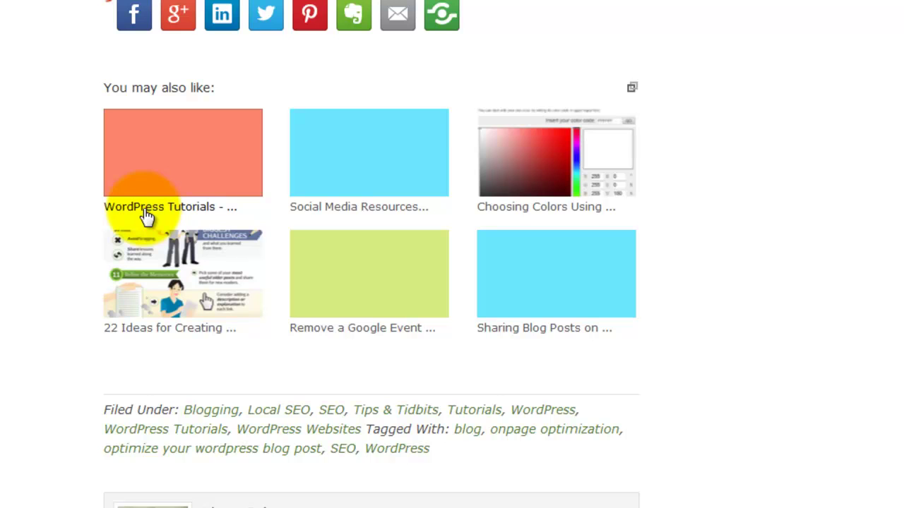
pyautogui.moveTo(115, 215); pyautogui.dragTo(191, 211)
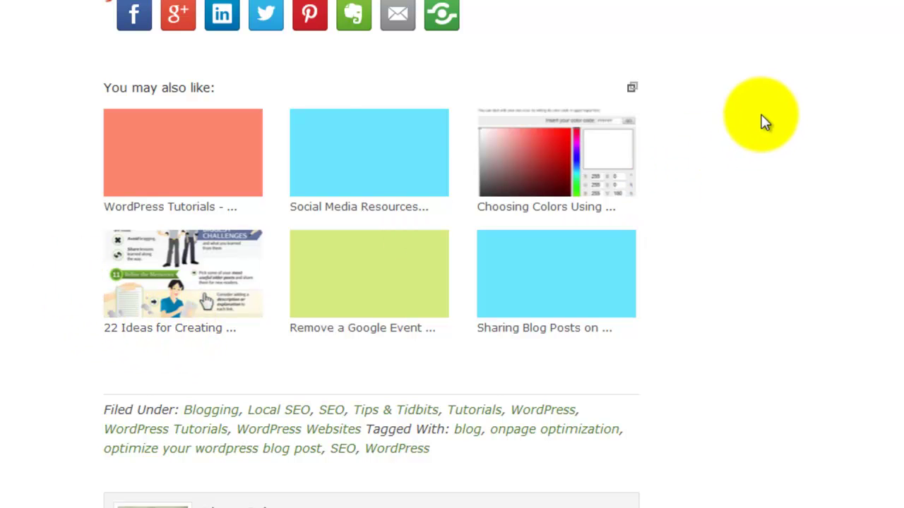
pyautogui.scroll(5, 816, 120)
pyautogui.scroll(10, 812, 135)
pyautogui.scroll(10, 805, 155)
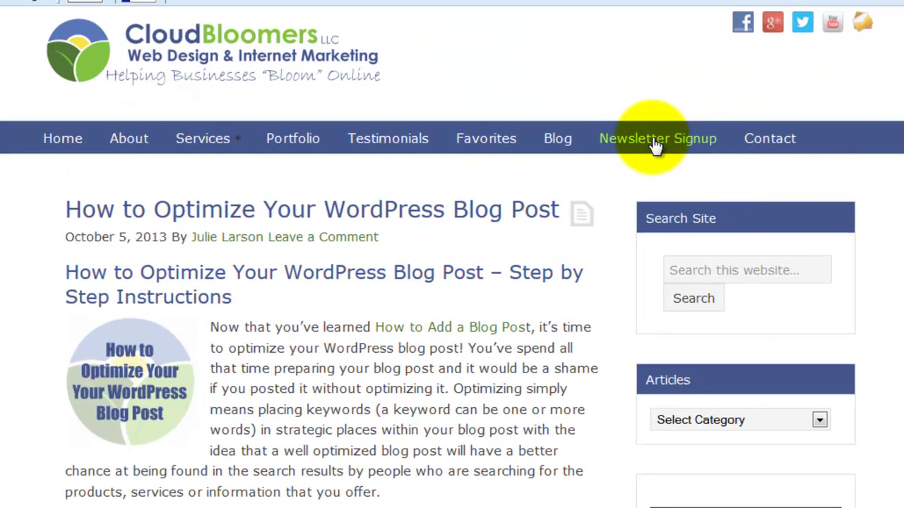
# Step: Go to the Free Marketing Tips Request signup page via Newsletter Signup in the top menu
pyautogui.click(656, 141)
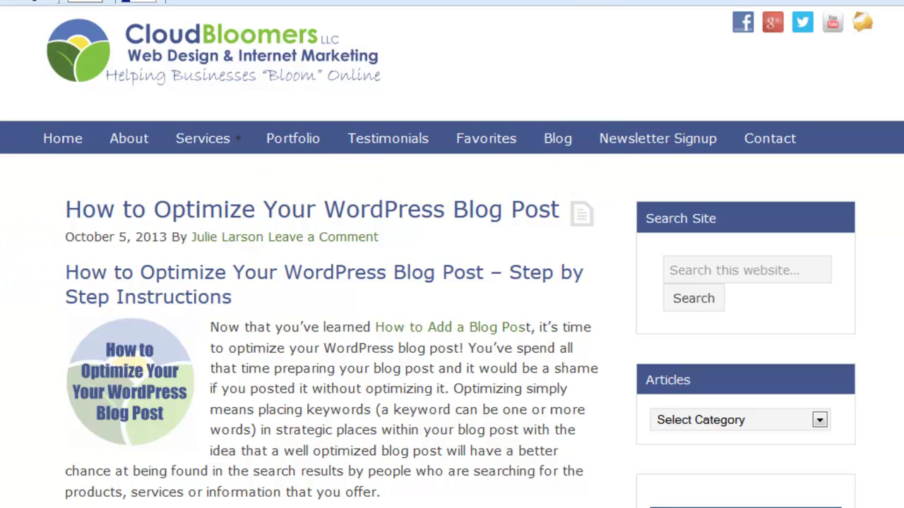